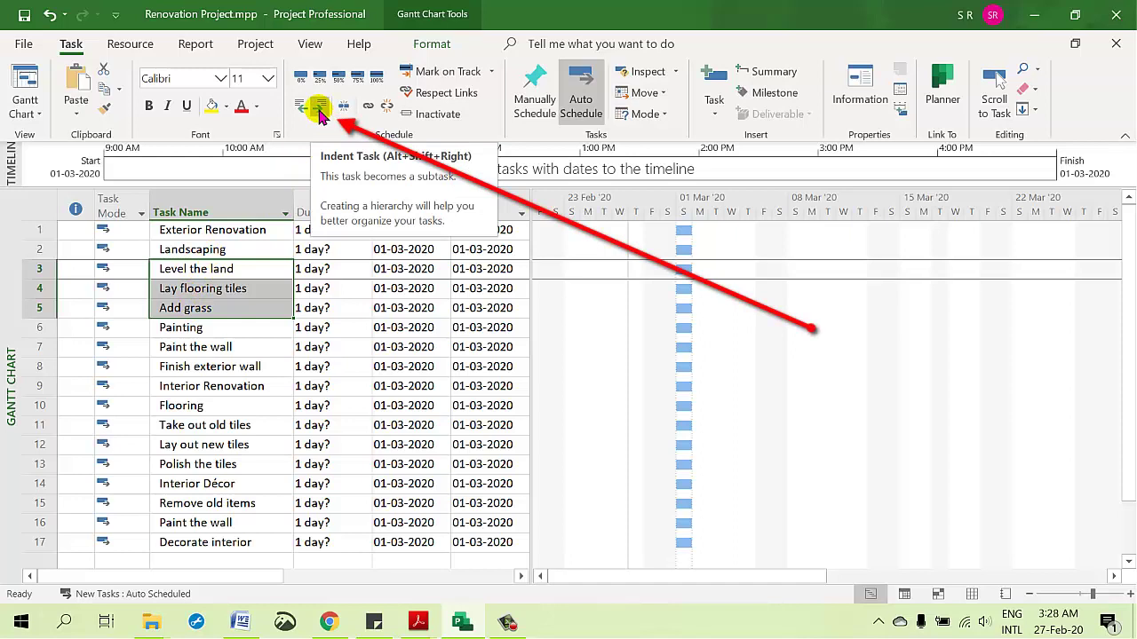
Step: Indent Level the land, Lay flooring tiles and Add grass under Landscaping, and Paint the wall and Finish exterior wall under Painting
{"action": "left_click", "coordinate": [319, 108]}
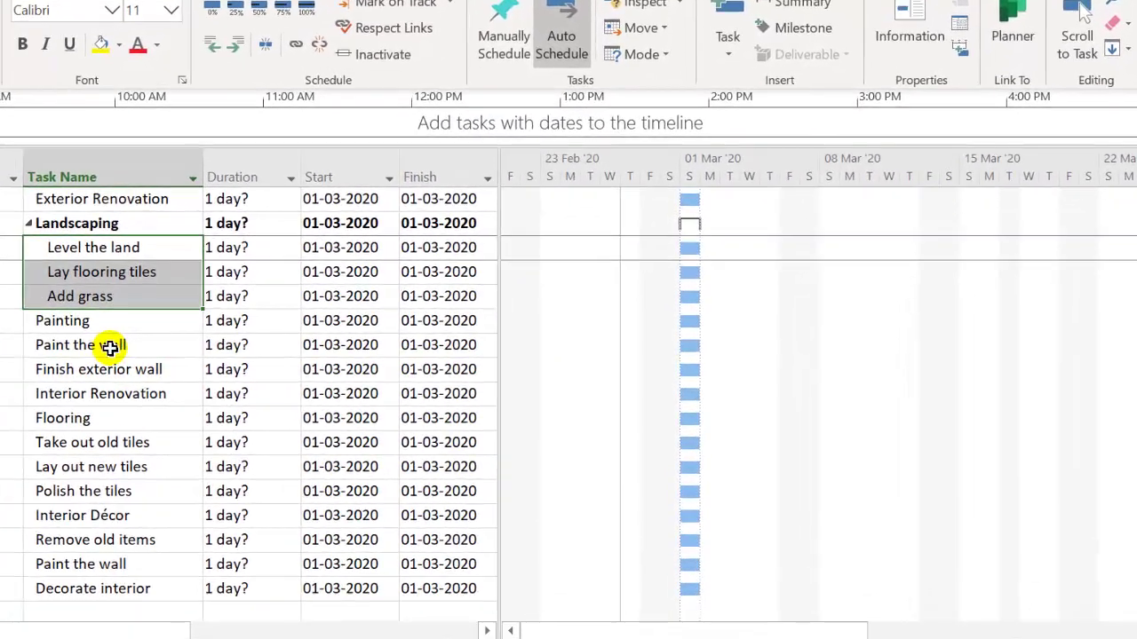
{"action": "left_click_drag", "start_coordinate": [213, 346], "coordinate": [211, 359]}
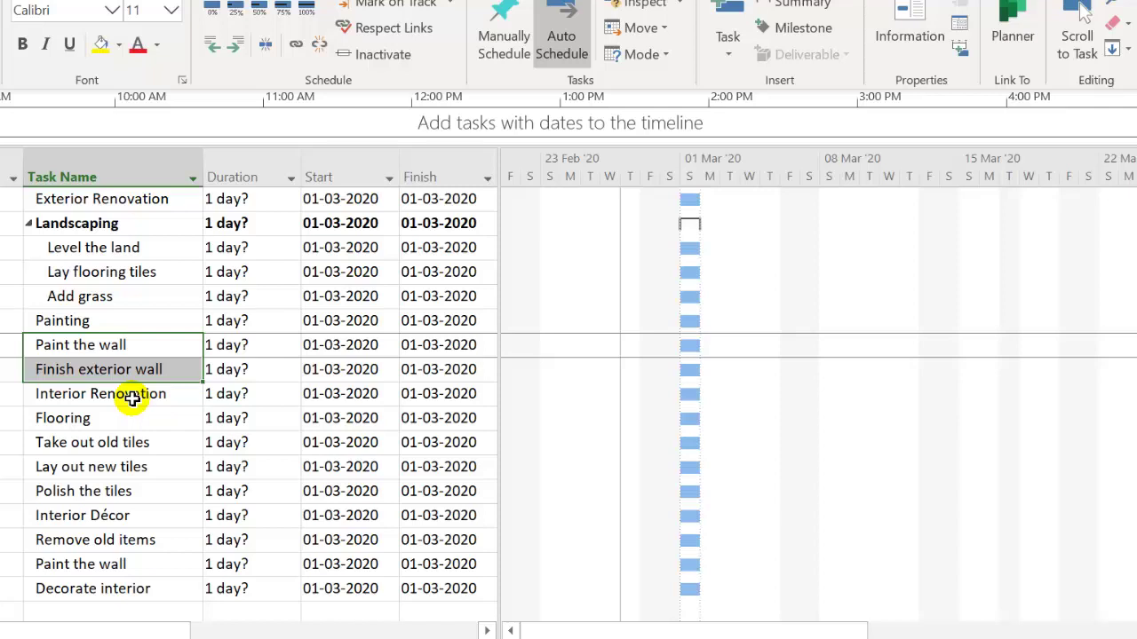
{"action": "left_click", "coordinate": [235, 49]}
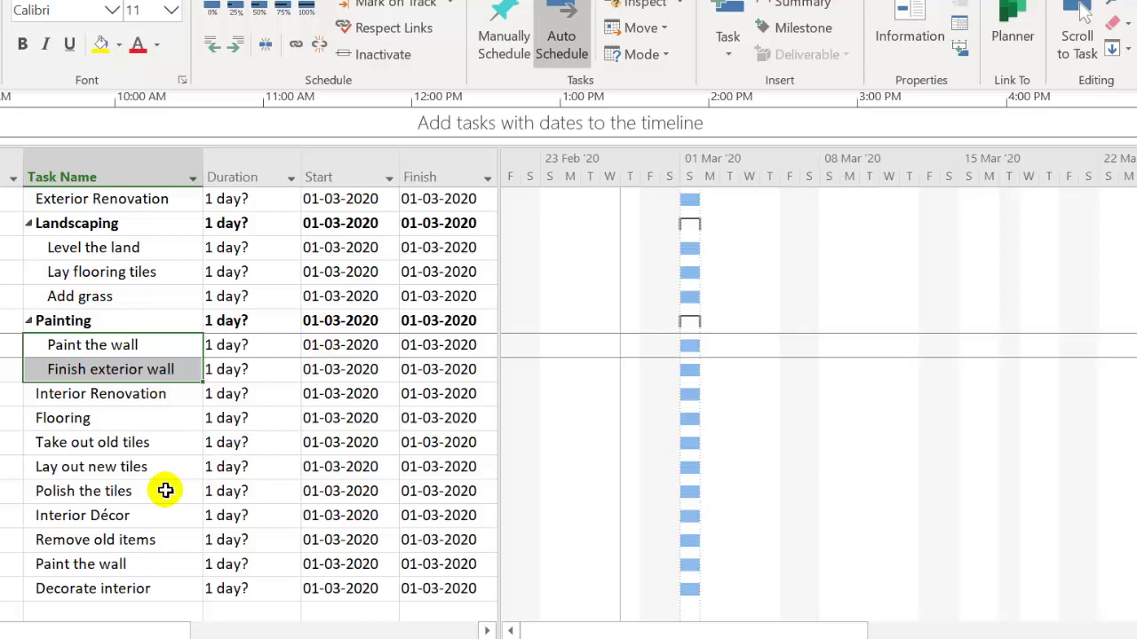
Step: Indent the three tile tasks as subtasks of Flooring and Remove old items, Paint the wall and Decorate interior under Interior Décor
{"action": "left_click", "coordinate": [95, 453]}
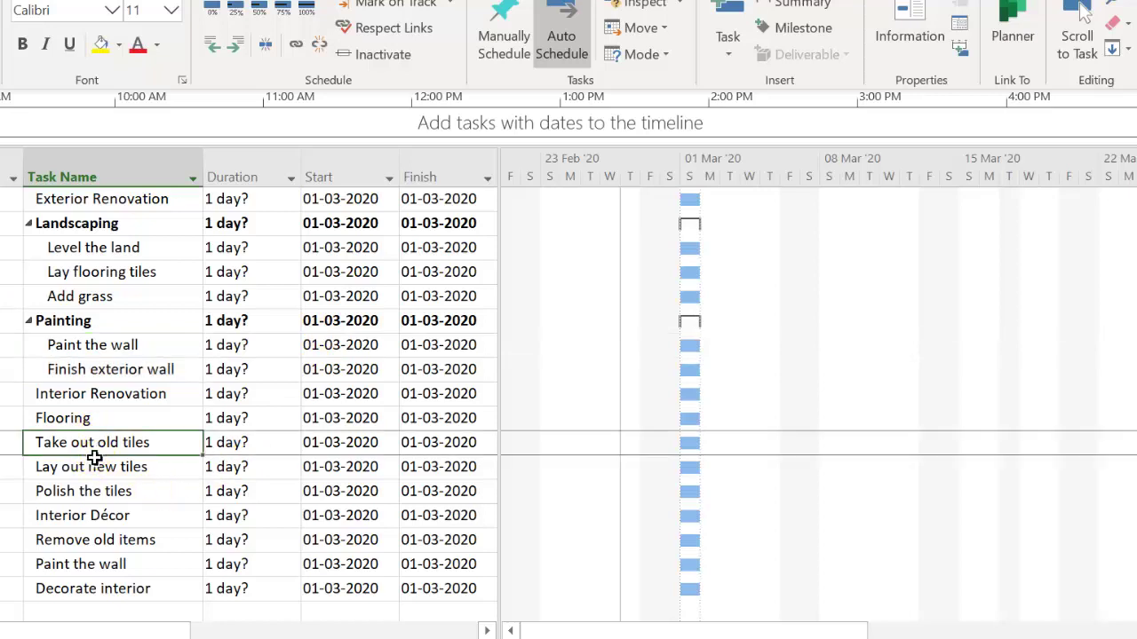
{"action": "left_click_drag", "start_coordinate": [95, 458], "coordinate": [89, 488]}
{"action": "left_click", "coordinate": [238, 49]}
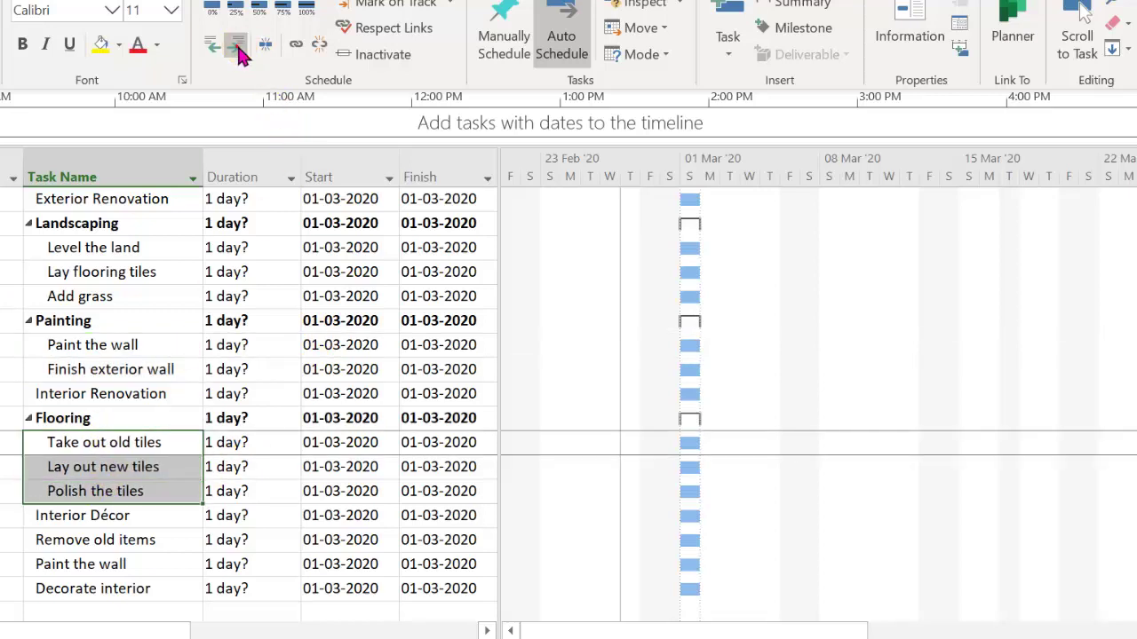
{"action": "left_click_drag", "start_coordinate": [114, 540], "coordinate": [115, 589]}
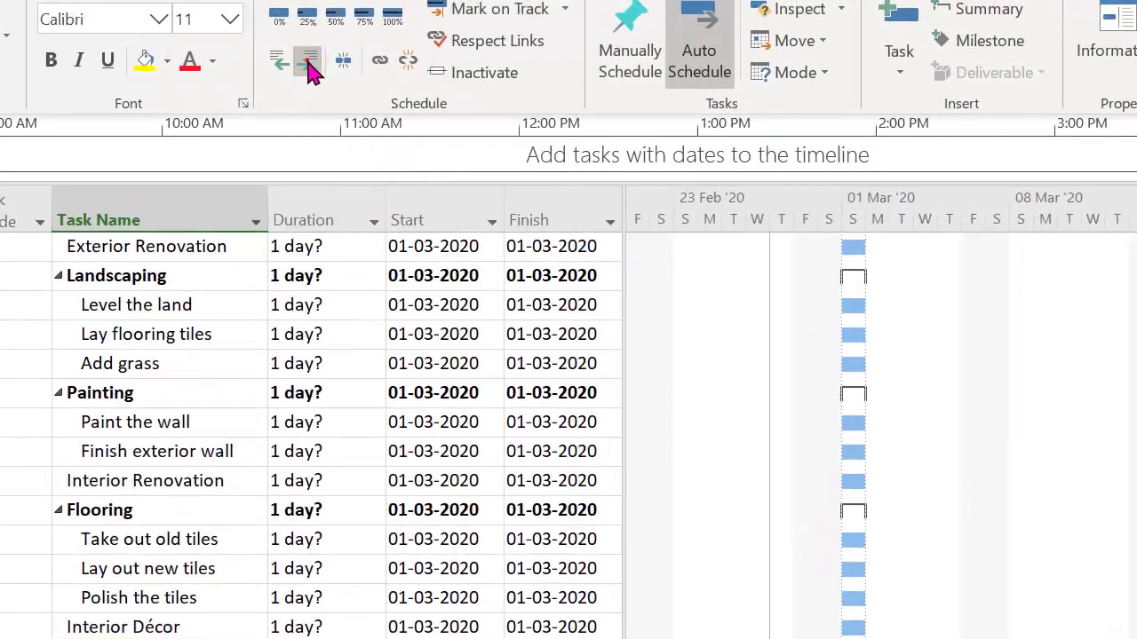
{"action": "left_click", "coordinate": [310, 71]}
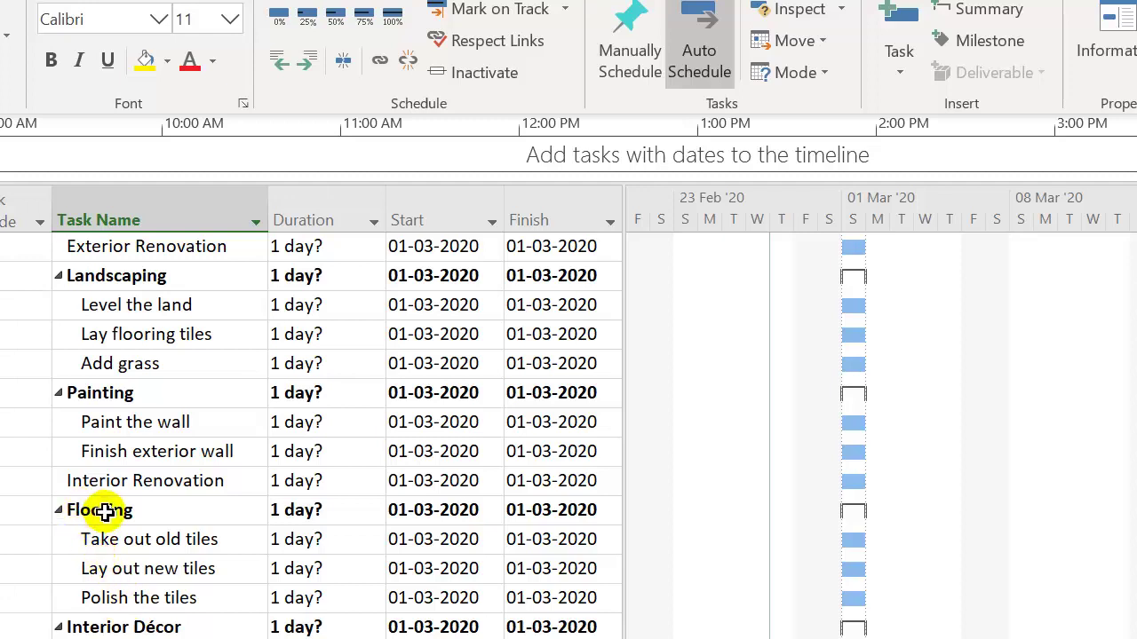
Step: Collapse the Landscaping, Painting, Flooring and Interior Décor summary tasks to hide their subtasks
{"action": "left_click", "coordinate": [59, 276]}
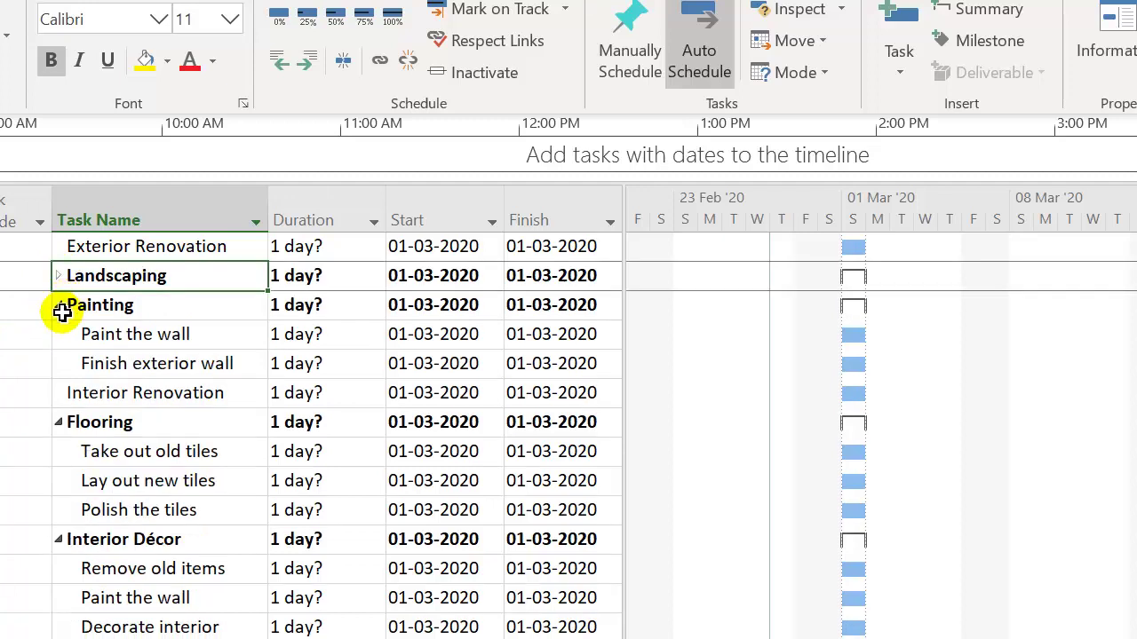
{"action": "left_click", "coordinate": [58, 306]}
{"action": "left_click", "coordinate": [58, 363]}
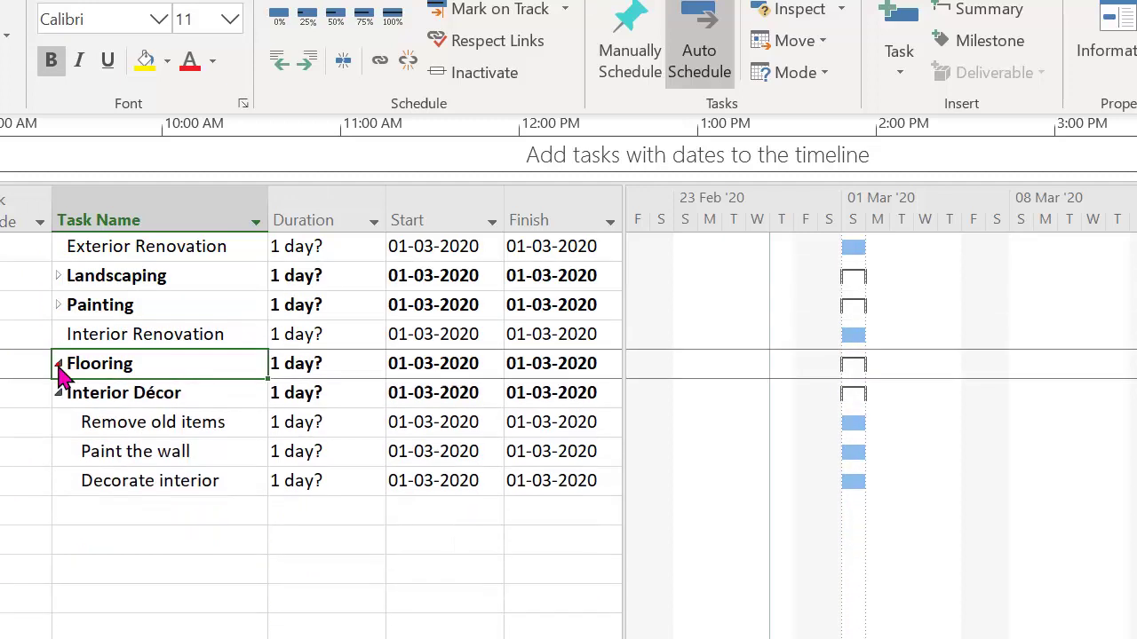
{"action": "left_click", "coordinate": [58, 393]}
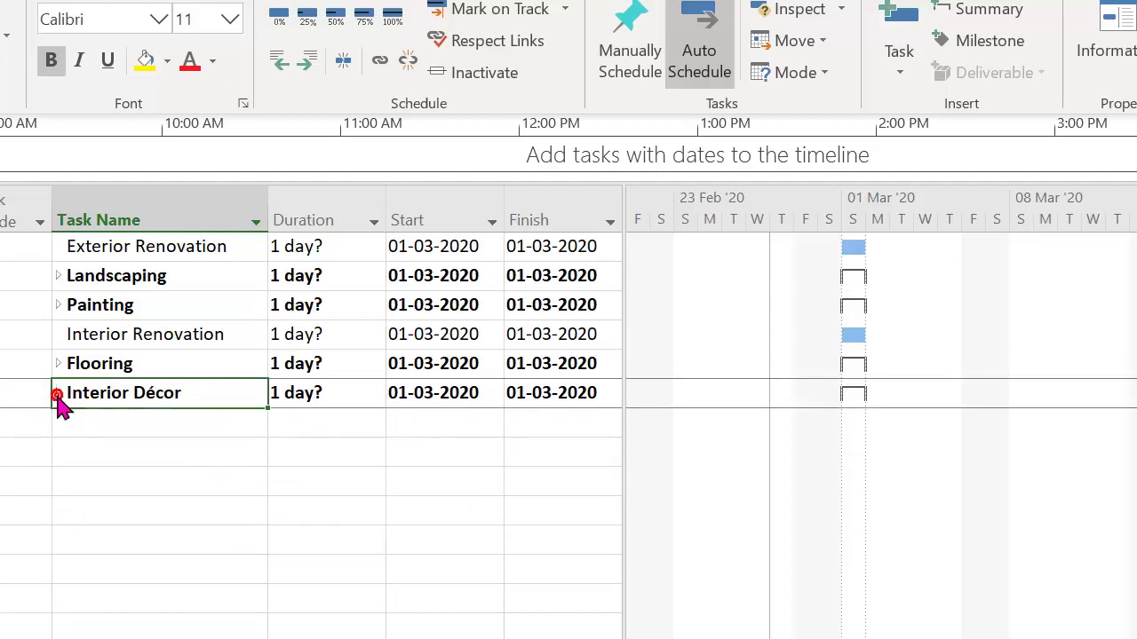
Step: Indent Flooring and Interior Décor under Interior Renovation, and Landscaping and Painting under Exterior Renovation
{"action": "left_click_drag", "start_coordinate": [163, 367], "coordinate": [162, 397]}
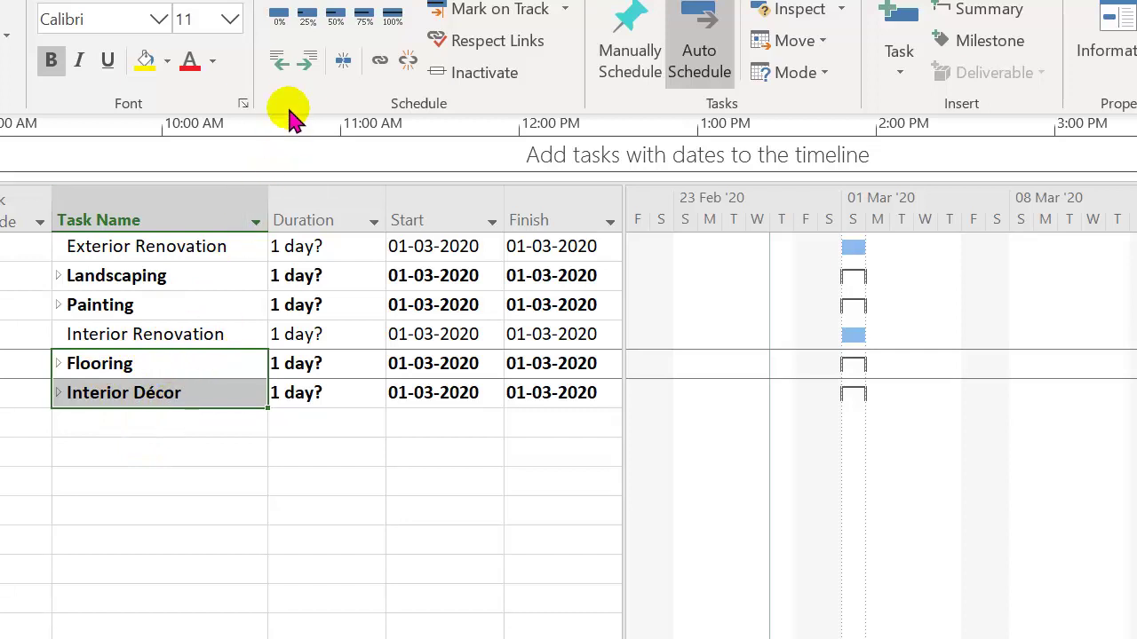
{"action": "left_click", "coordinate": [306, 63]}
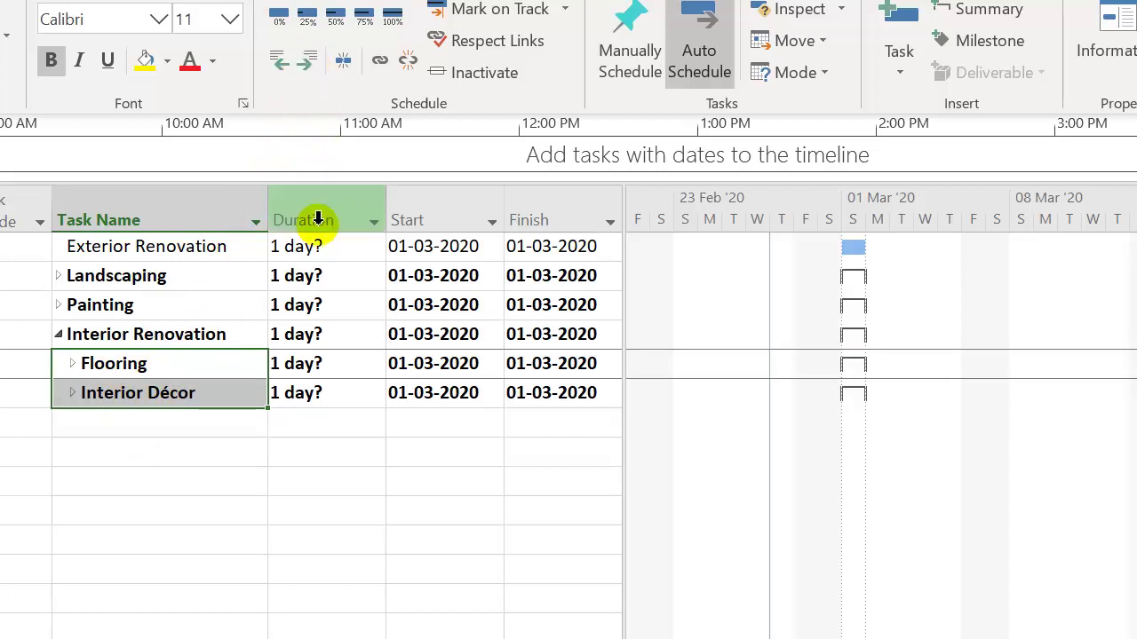
{"action": "left_click_drag", "start_coordinate": [144, 277], "coordinate": [140, 304]}
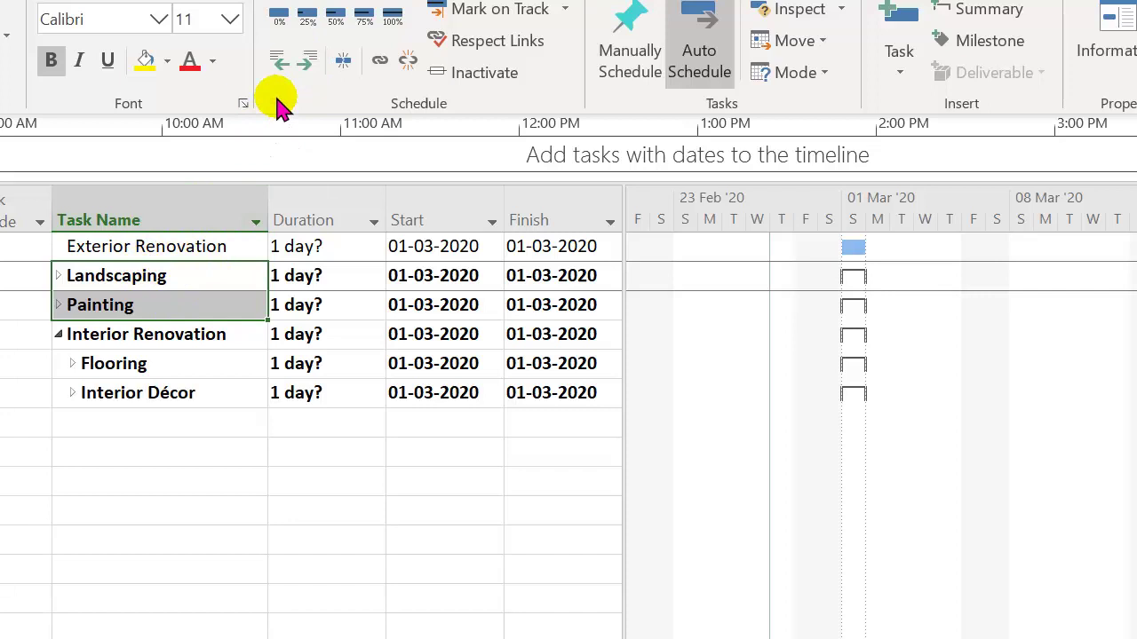
{"action": "left_click", "coordinate": [306, 61]}
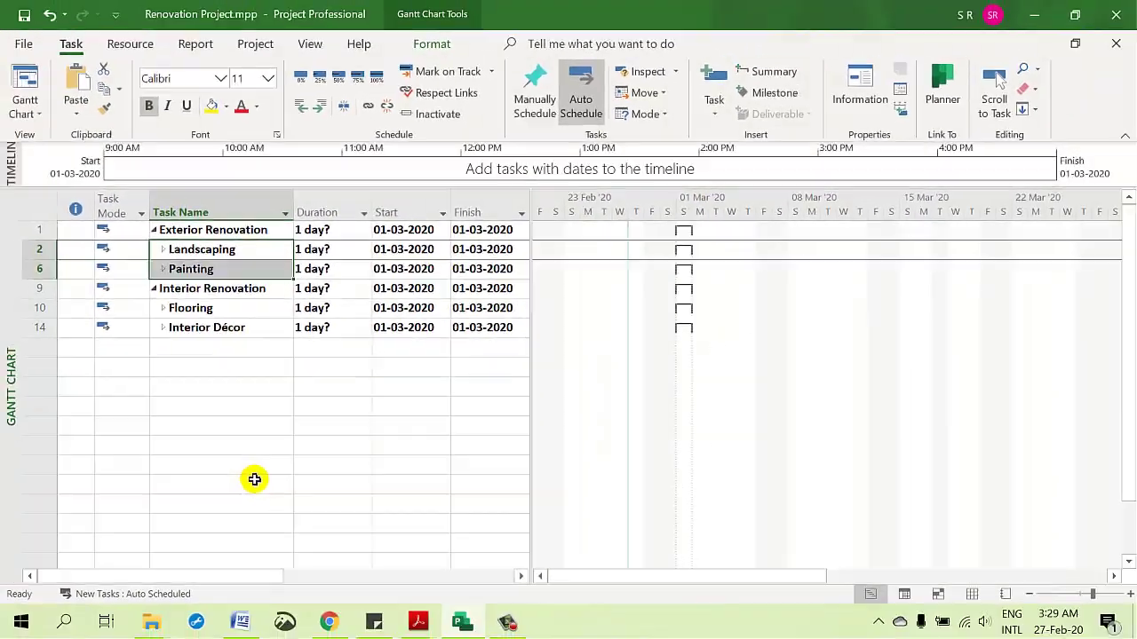
Step: Check the work breakdown diagram in Word, return to Project and expand Landscaping, Painting, Flooring and Interior Décor
{"action": "key", "text": "alt+Tab"}
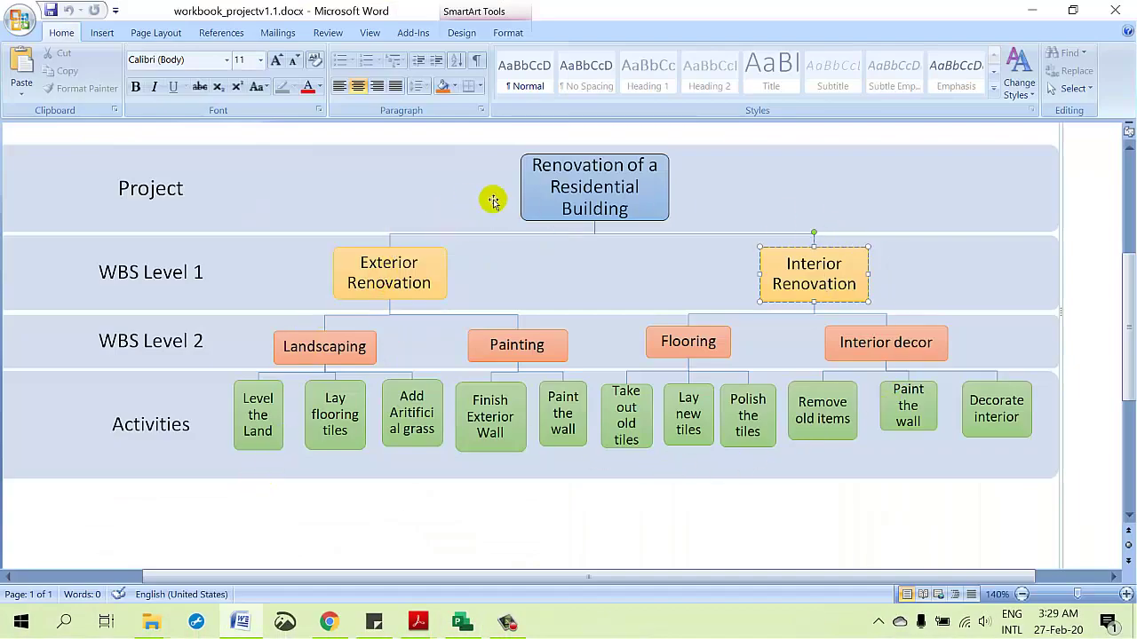
{"action": "key", "text": "alt+Tab"}
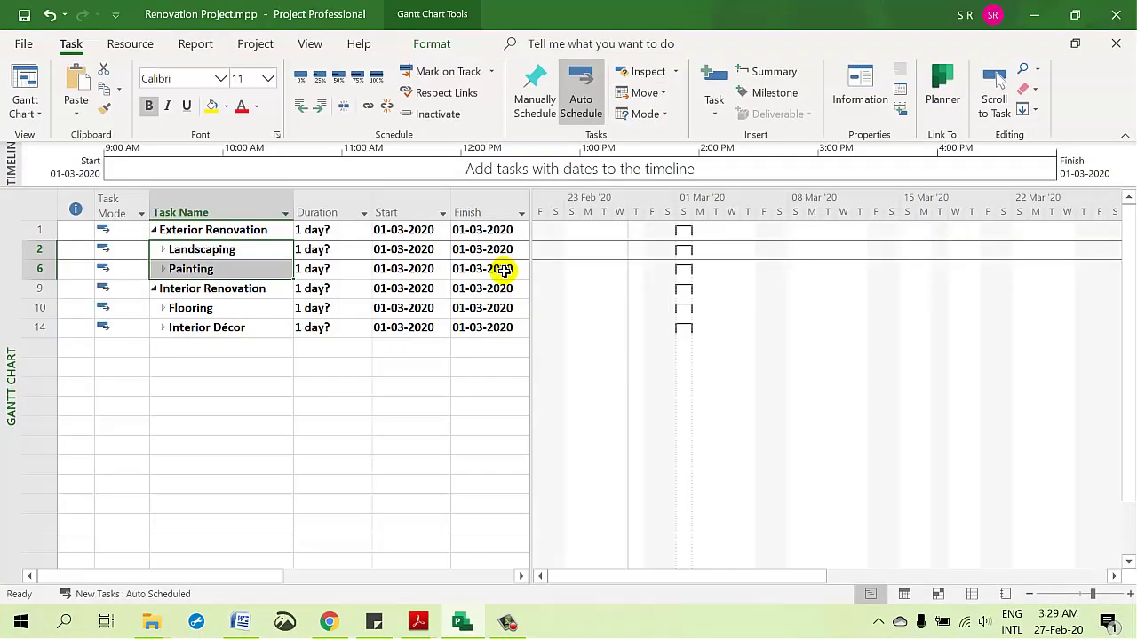
{"action": "left_click", "coordinate": [163, 251]}
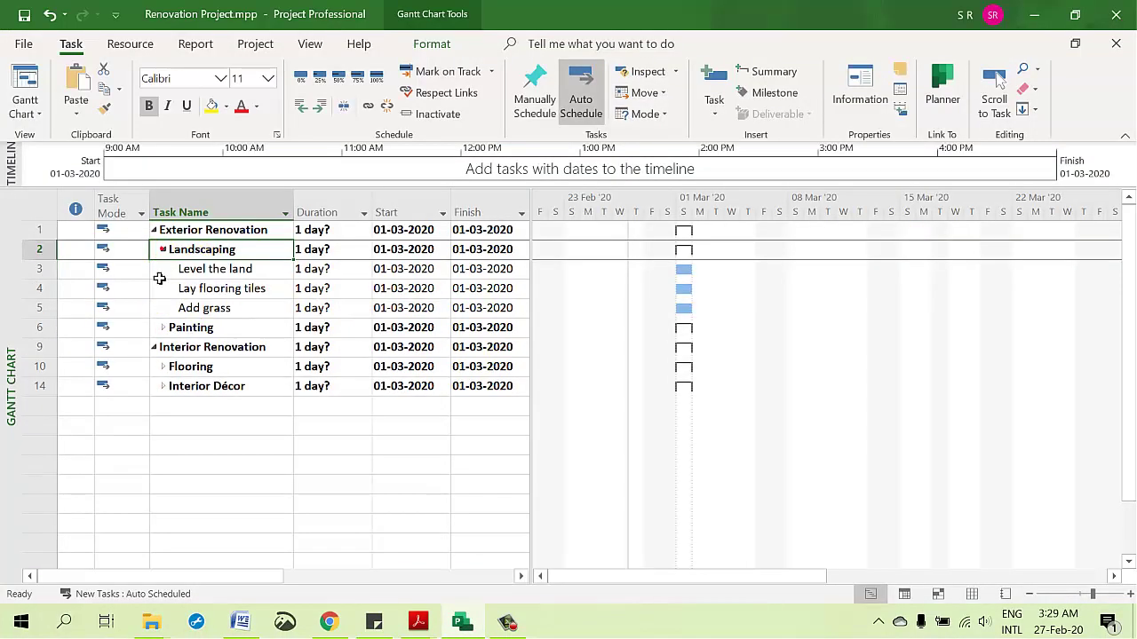
{"action": "left_click", "coordinate": [163, 330]}
{"action": "left_click", "coordinate": [164, 407]}
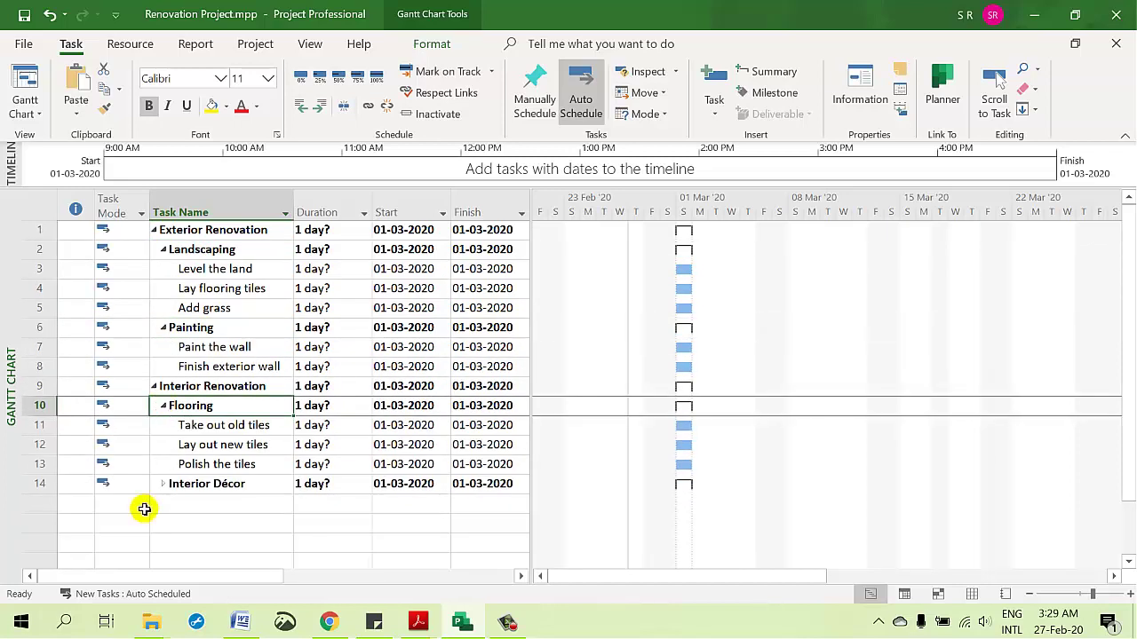
{"action": "left_click", "coordinate": [164, 484]}
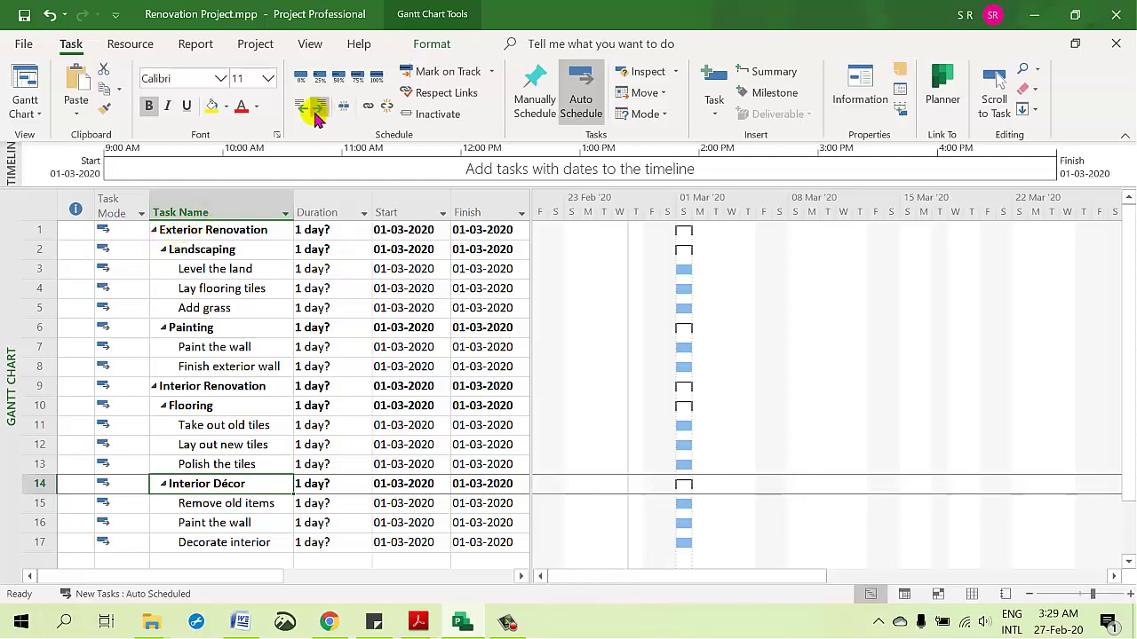
Step: Show the project summary task and rename it as "Renovation of a House Project"
{"action": "left_click", "coordinate": [433, 45]}
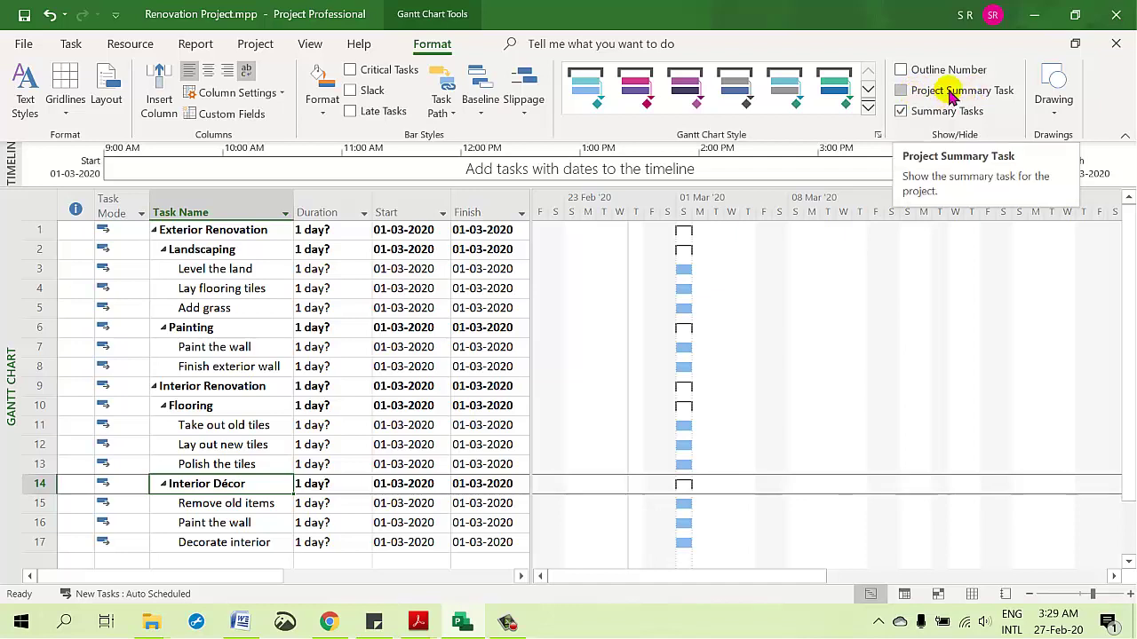
{"action": "left_click", "coordinate": [949, 93]}
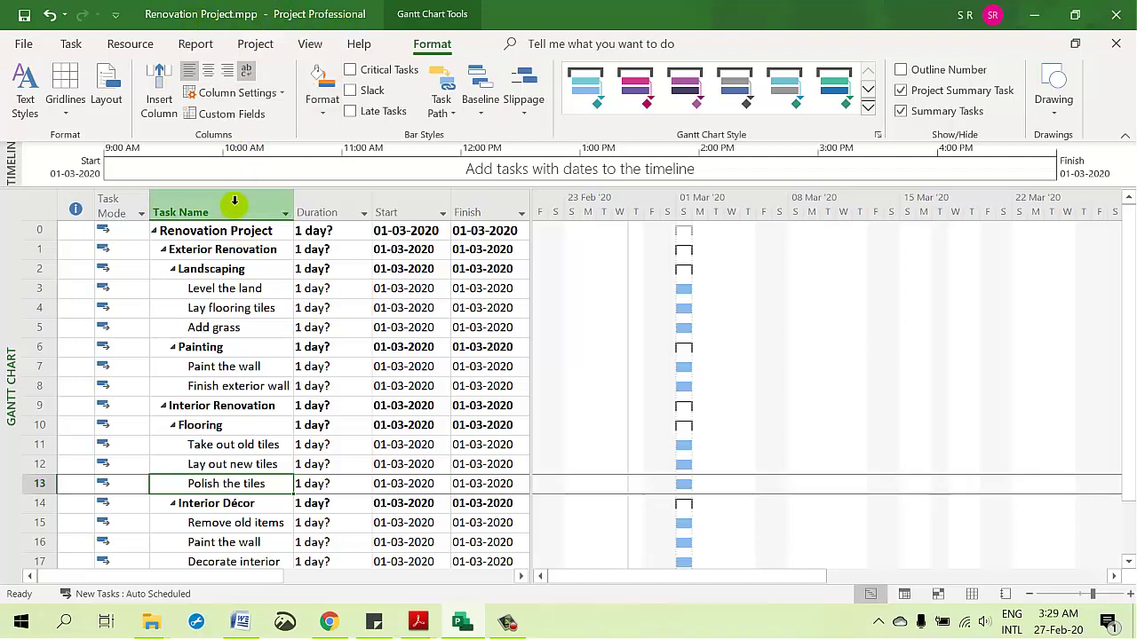
{"action": "double_click", "coordinate": [222, 233]}
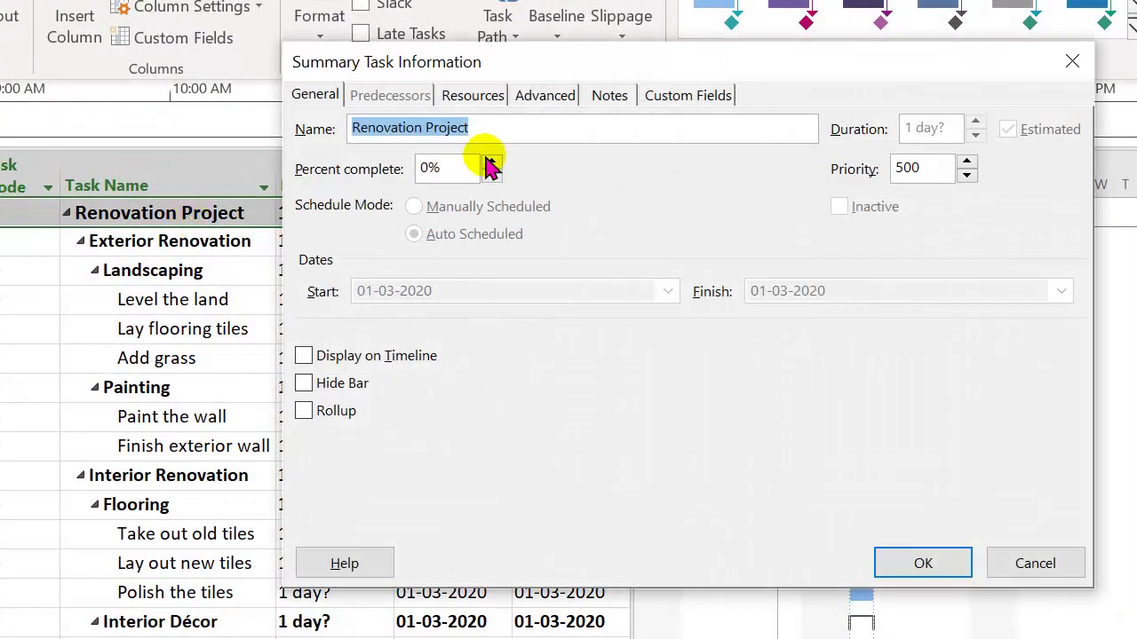
{"action": "left_click", "coordinate": [504, 129]}
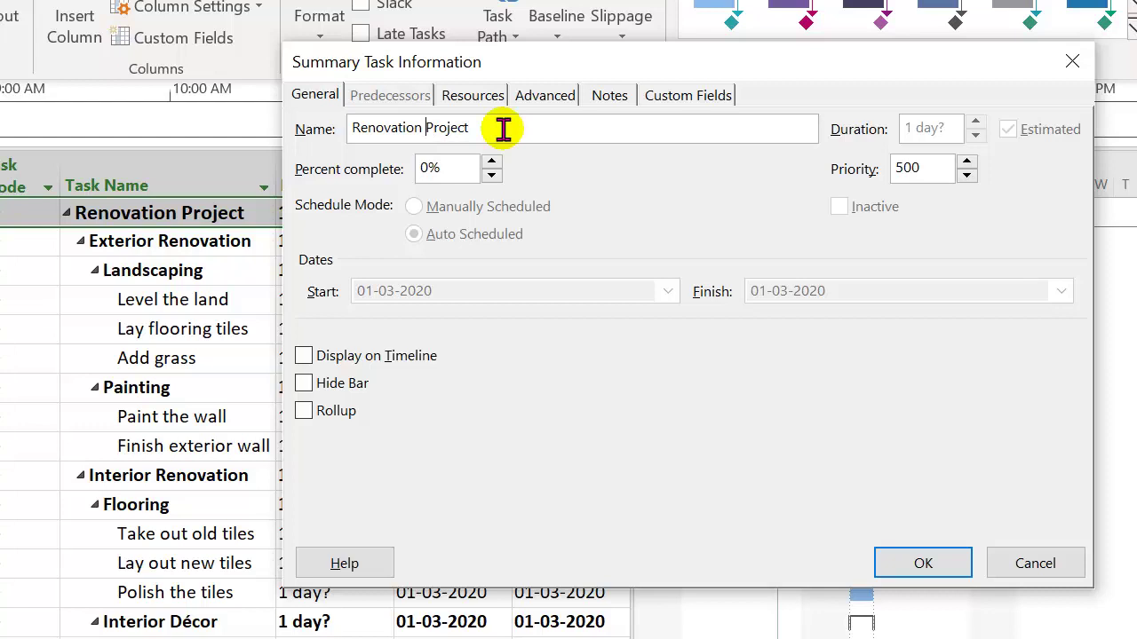
{"action": "type", "text": "Of a Residential House"}
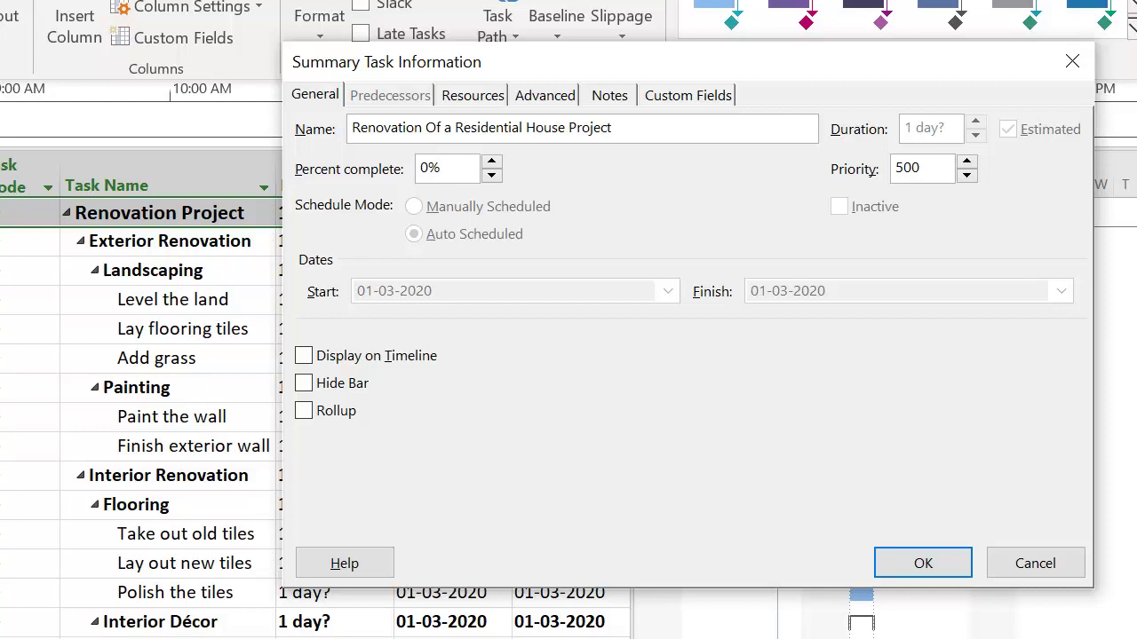
{"action": "left_click", "coordinate": [438, 129]}
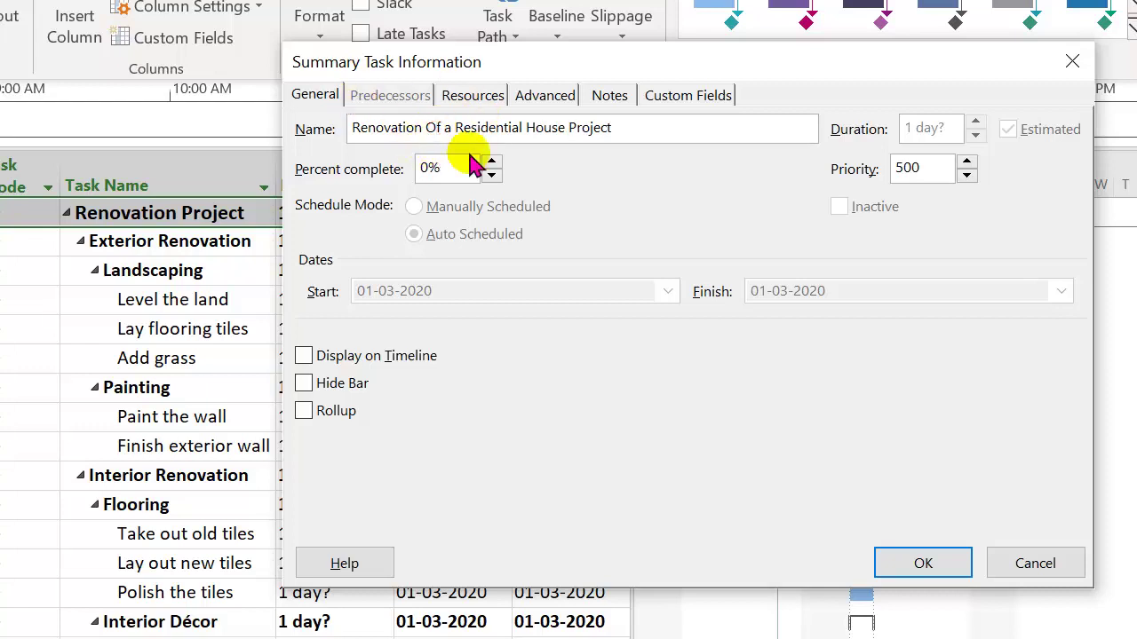
{"action": "key", "text": "BackSpace"}
{"action": "type", "text": "o"}
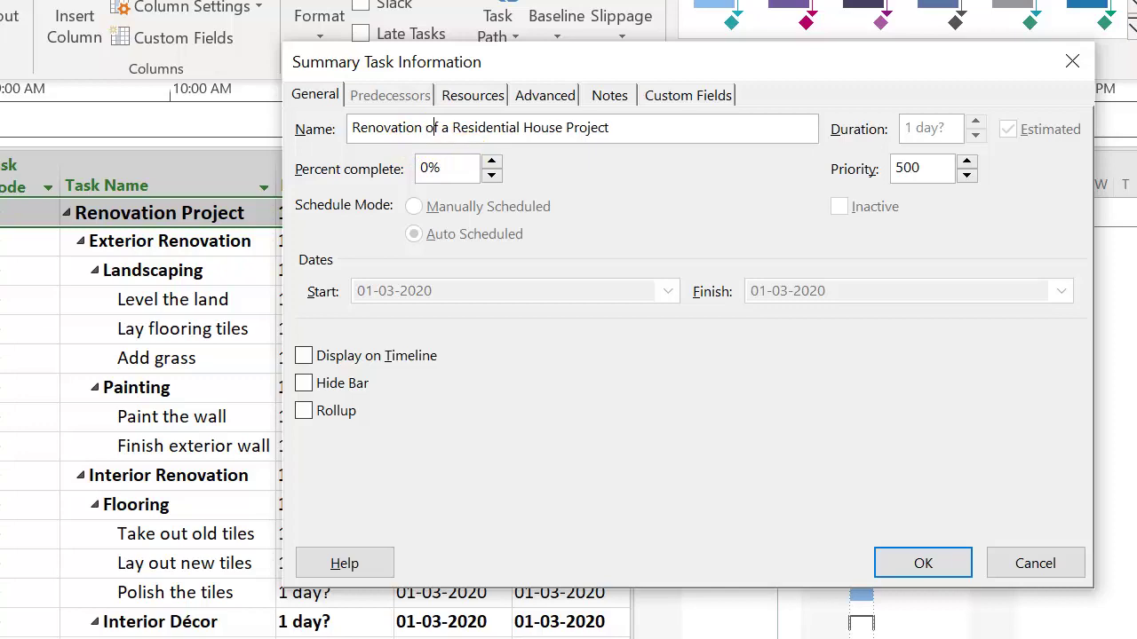
{"action": "double_click", "coordinate": [498, 132]}
{"action": "key", "text": "Delete"}
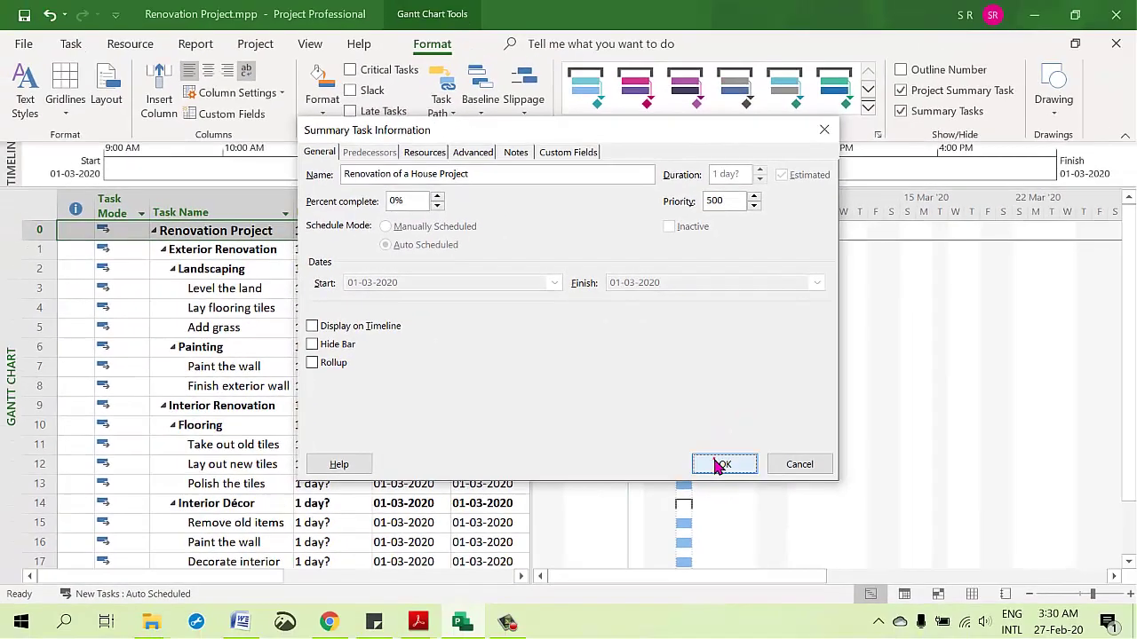
{"action": "left_click", "coordinate": [790, 501]}
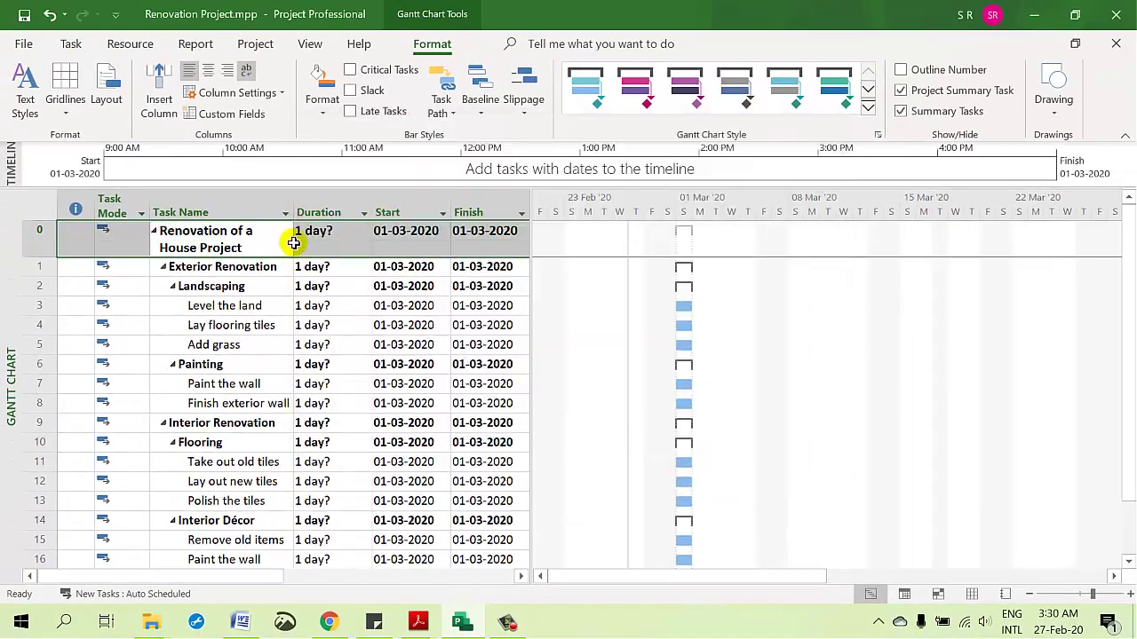
Step: Widen the Task Name column to fit the project title on one line and enlarge the task table beside the Gantt chart
{"action": "left_click_drag", "start_coordinate": [295, 199], "coordinate": [346, 199]}
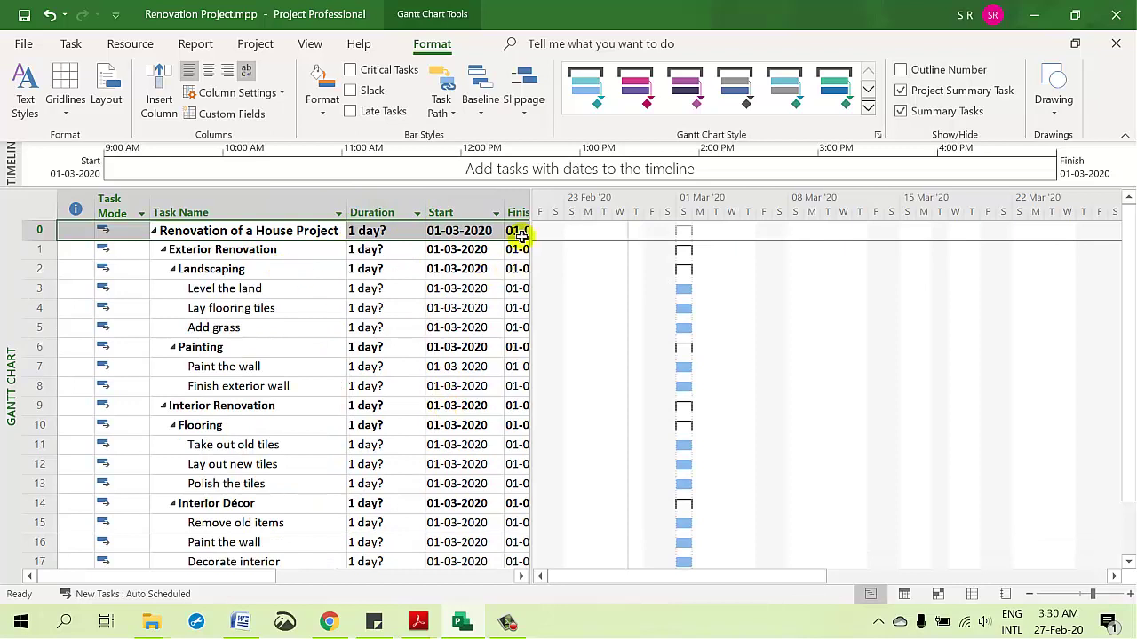
{"action": "left_click_drag", "start_coordinate": [531, 195], "coordinate": [601, 197]}
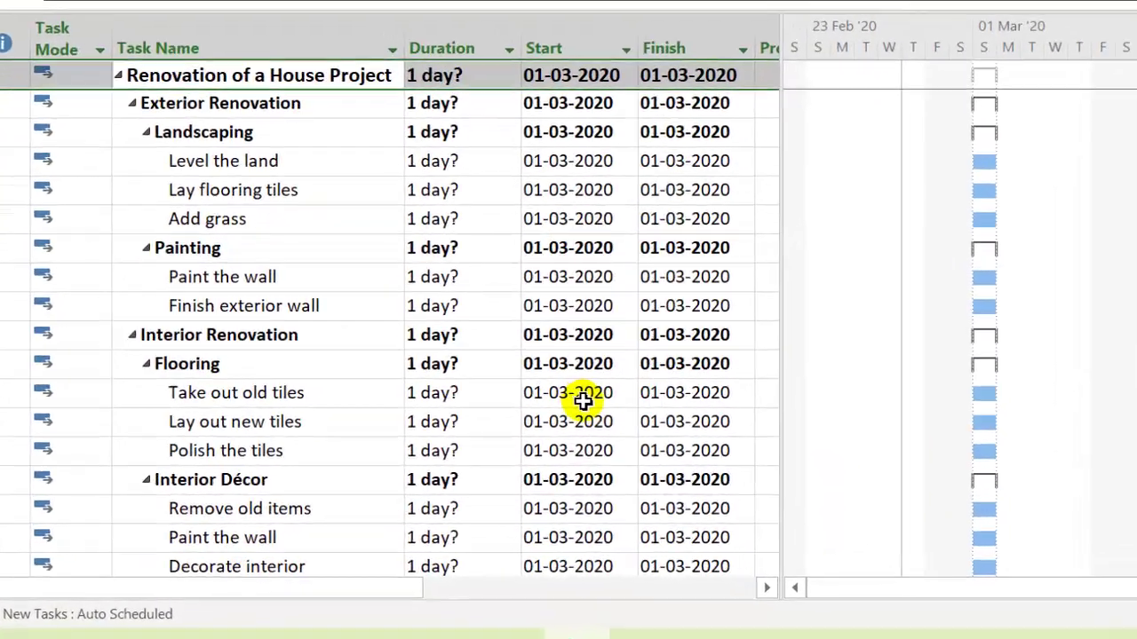
{"action": "left_click", "coordinate": [442, 134]}
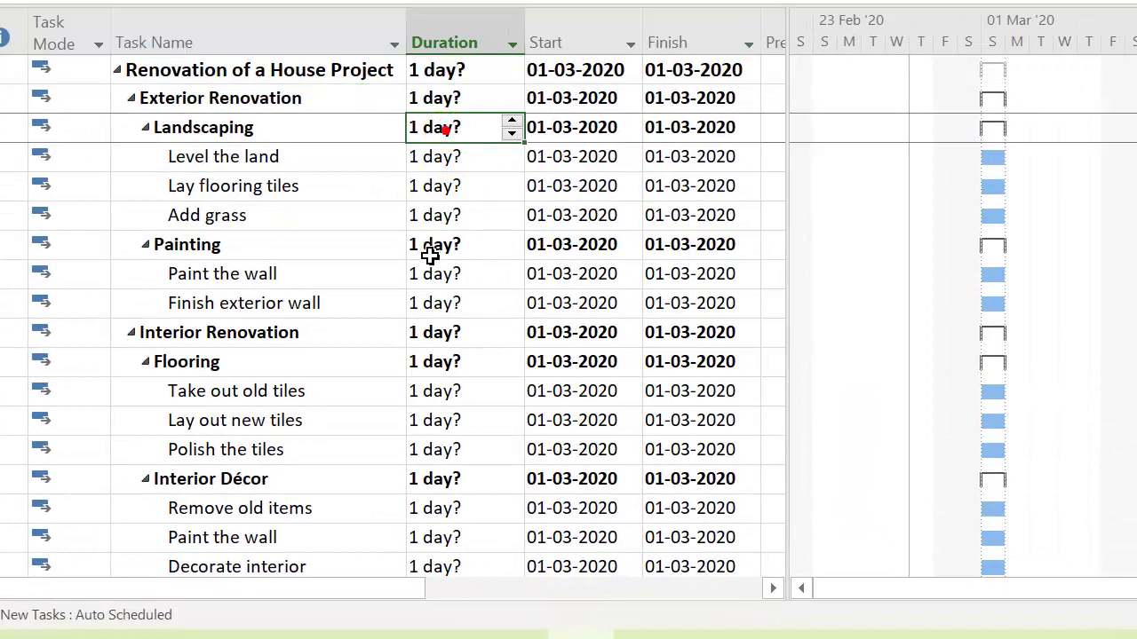
{"action": "left_click", "coordinate": [443, 208]}
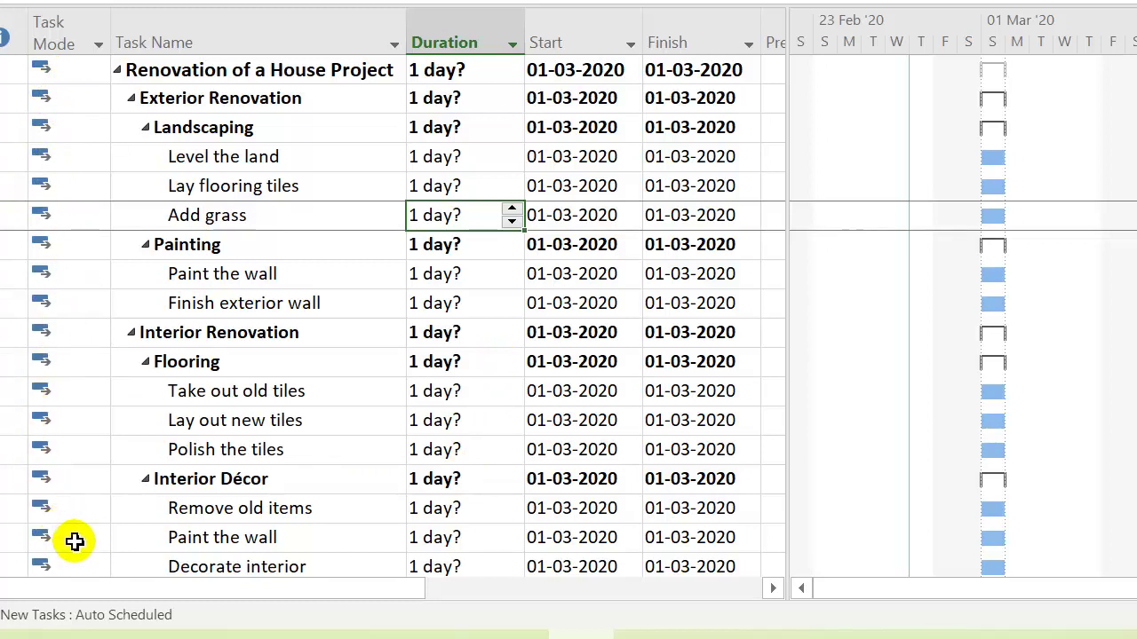
Step: Set the task mode of Exterior Renovation to Auto Scheduled
{"action": "left_click", "coordinate": [63, 94]}
{"action": "left_click", "coordinate": [101, 100]}
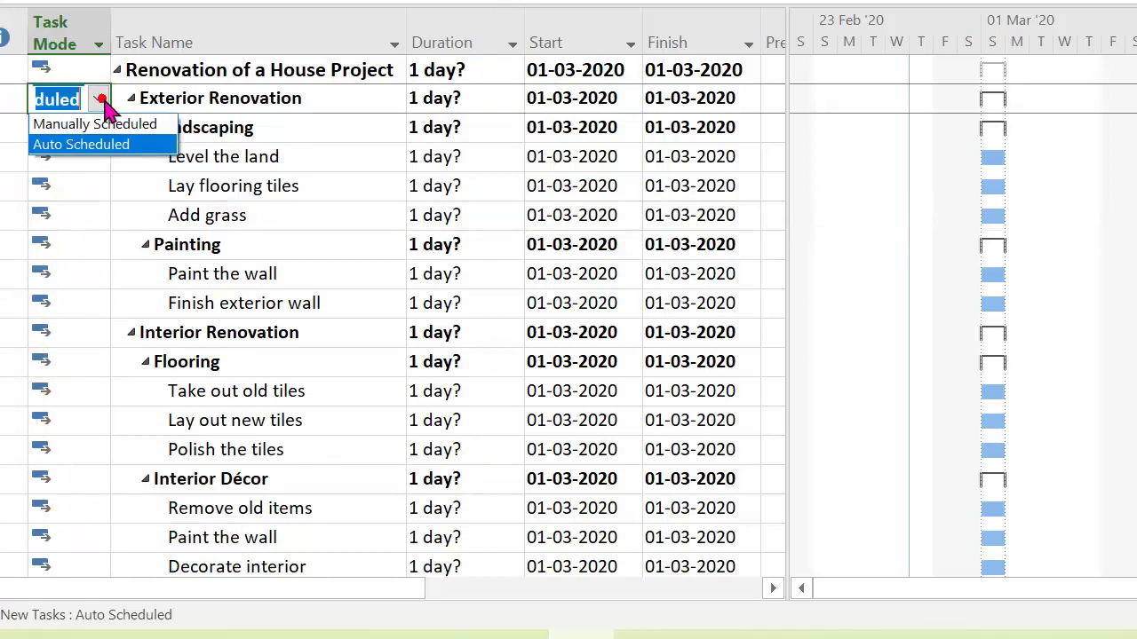
{"action": "left_click", "coordinate": [85, 144]}
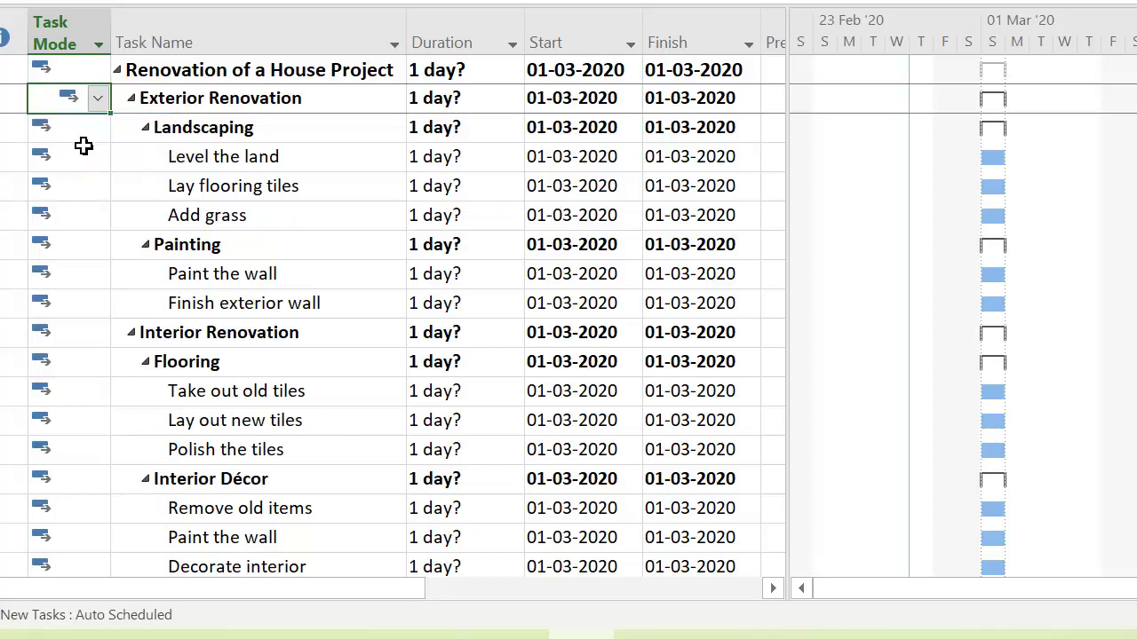
{"action": "left_click", "coordinate": [456, 303]}
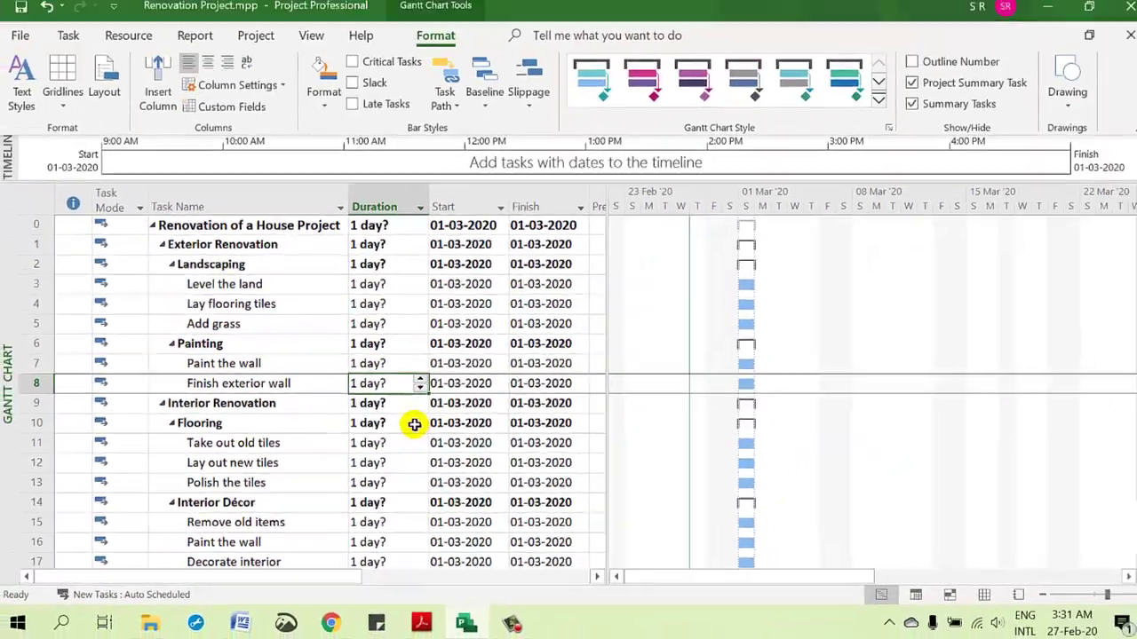
{"action": "scroll", "coordinate": [411, 426], "scroll_direction": "down", "scroll_amount": 1}
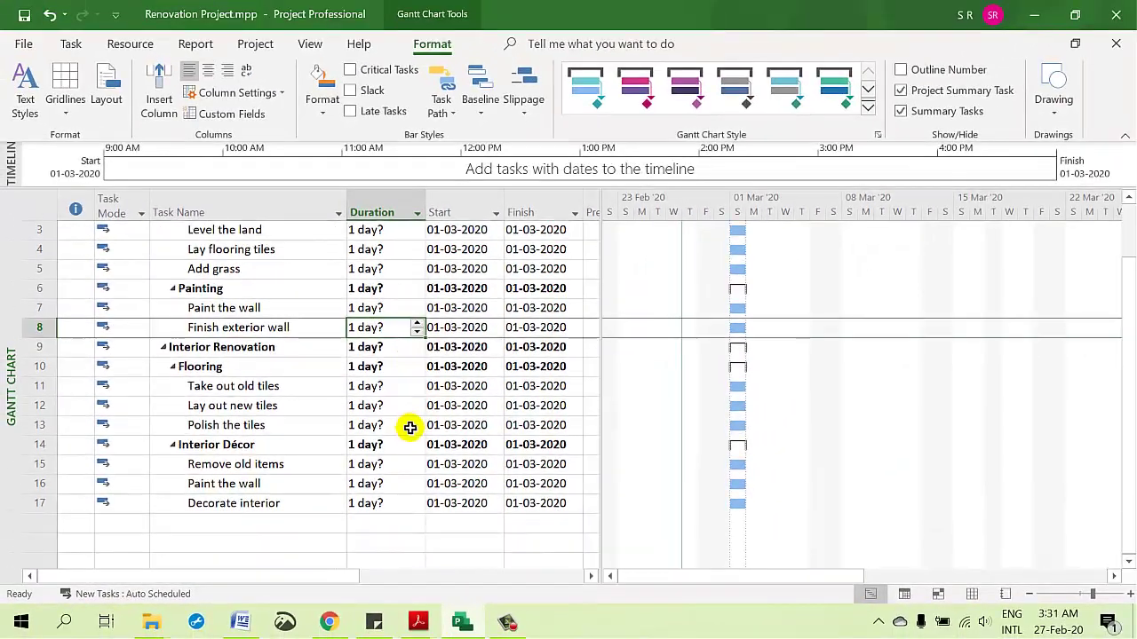
{"action": "scroll", "coordinate": [391, 417], "scroll_direction": "up", "scroll_amount": 1}
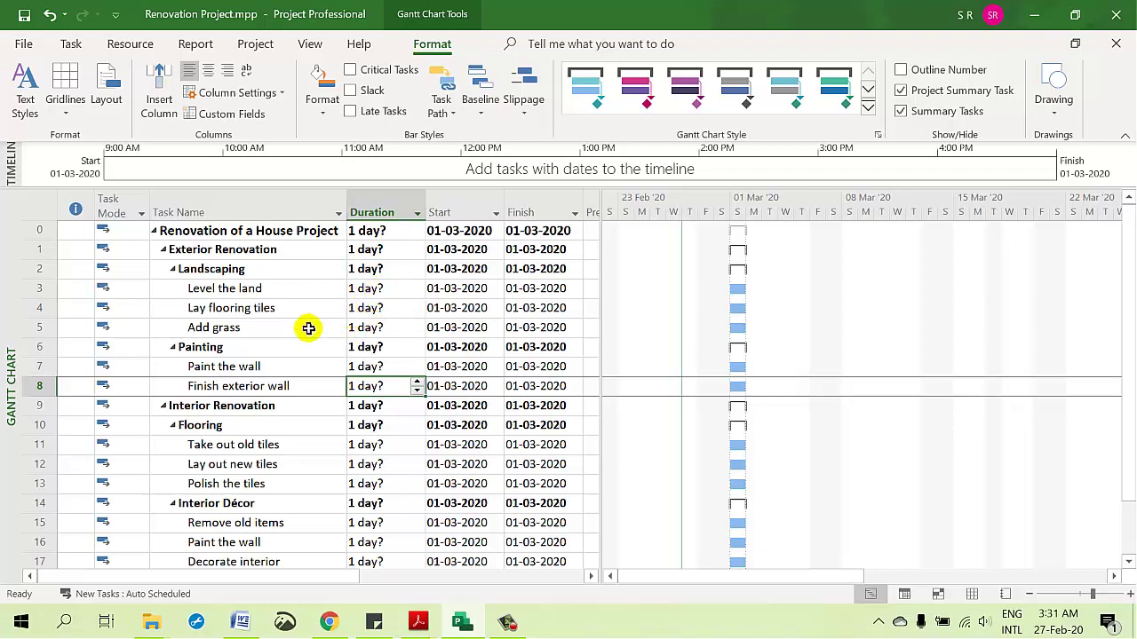
{"action": "left_click", "coordinate": [388, 315]}
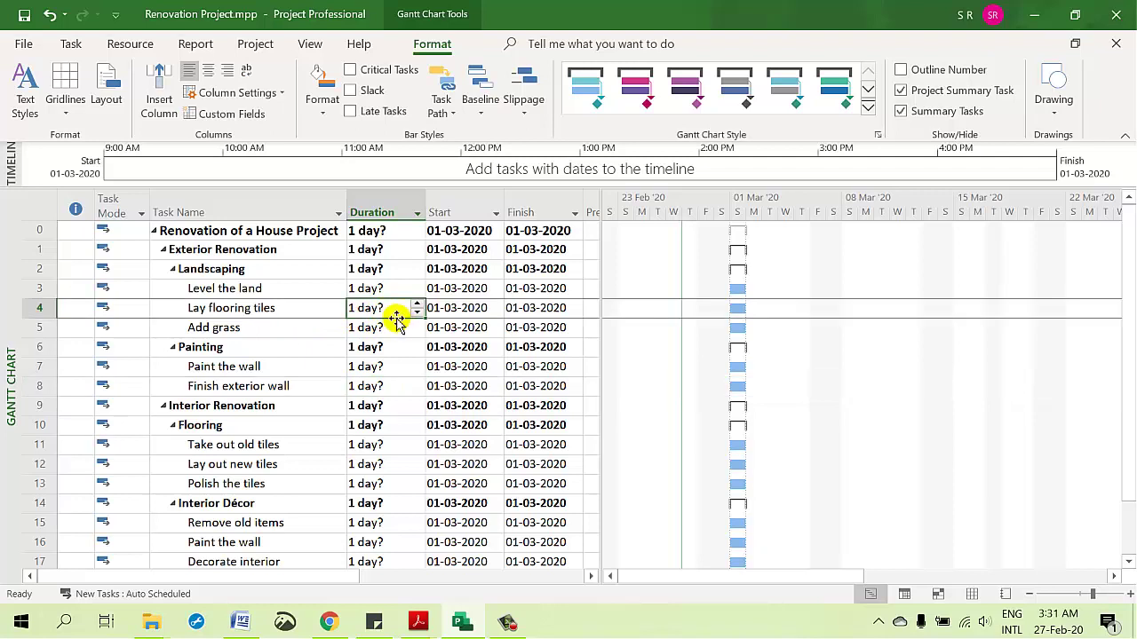